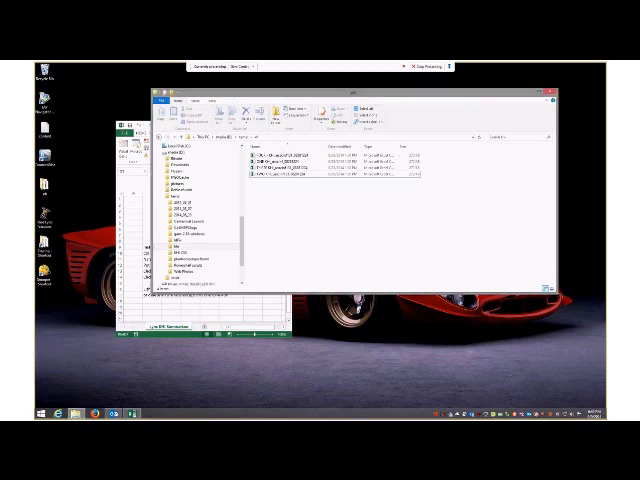
Narrow the CSV folder window, move it right, and shift the macro workbook left.
drag(558, 200, 478, 200)
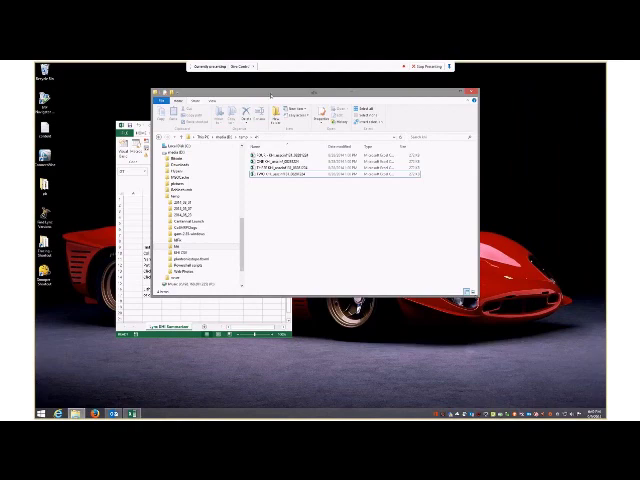
mouse_move(272, 95)
mouse_down()
mouse_move(432, 133)
mouse_move(426, 131)
mouse_up()
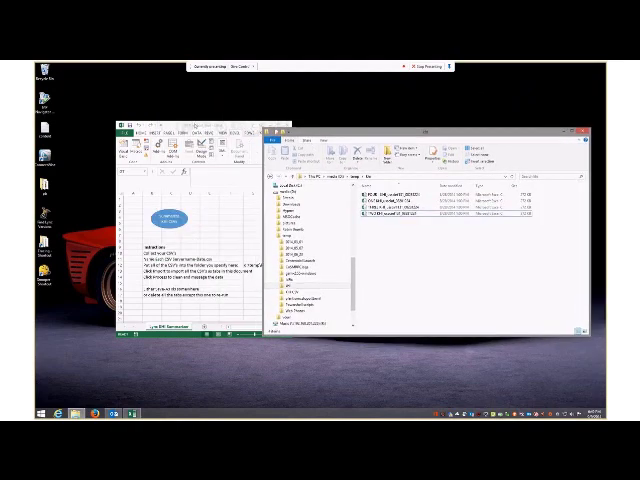
drag(190, 126, 152, 128)
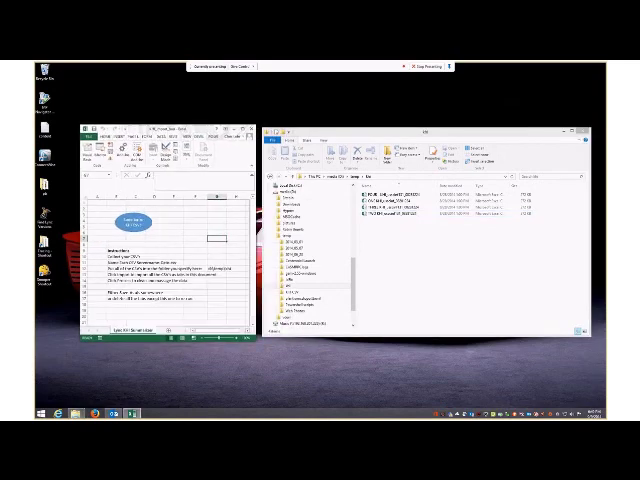
drag(152, 128, 152, 131)
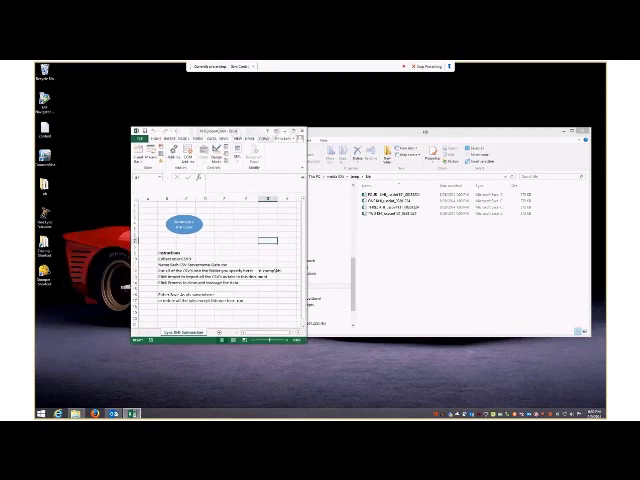
Move the workbook window right and bring the four-CSV folder window to the front.
drag(170, 128, 230, 131)
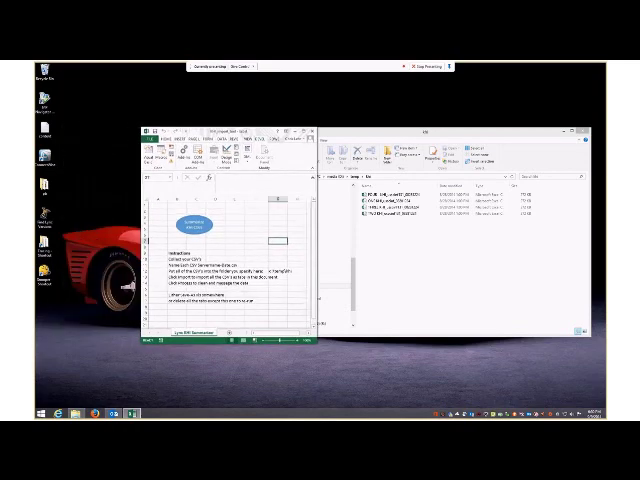
click(401, 229)
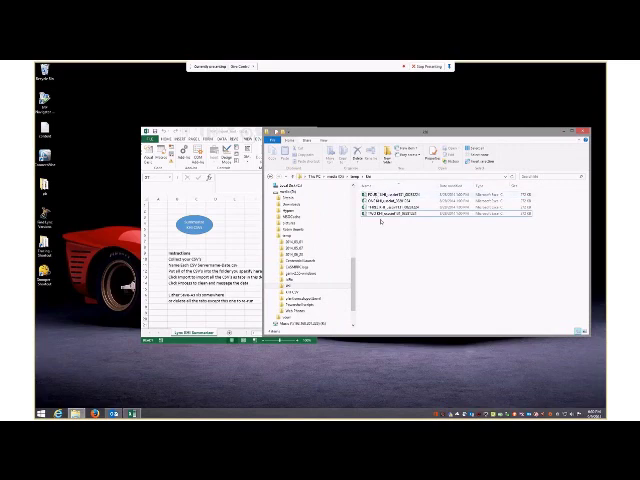
click(376, 214)
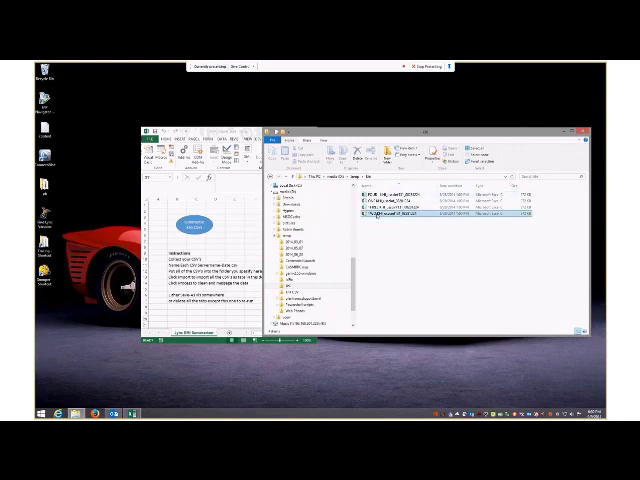
double_click(376, 214)
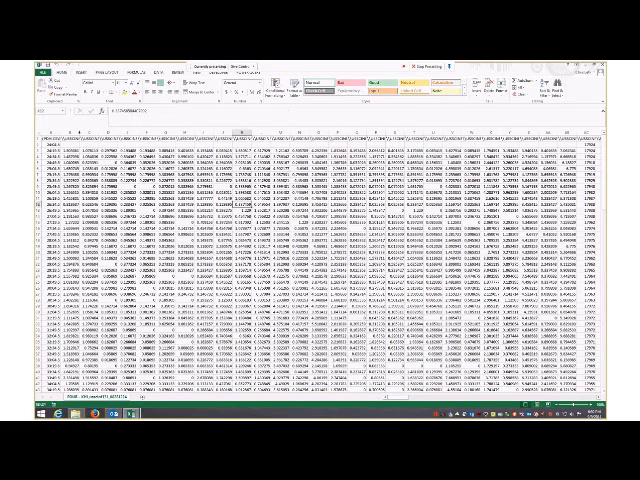
double_click(78, 130)
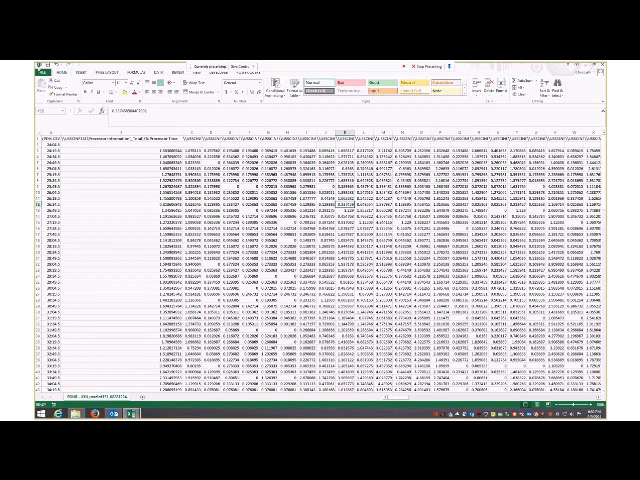
key(ctrl+w)
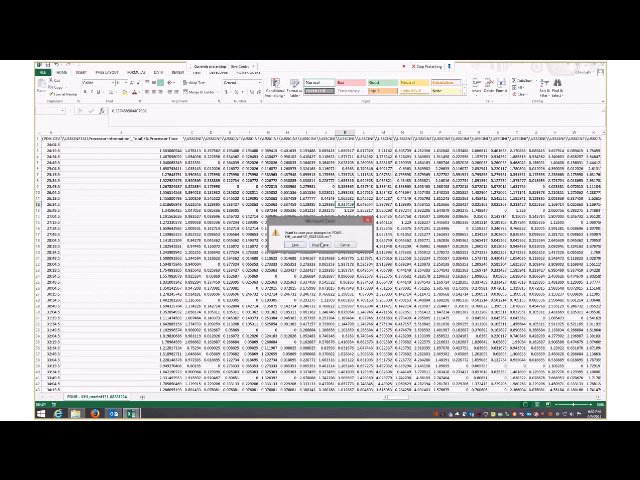
click(322, 246)
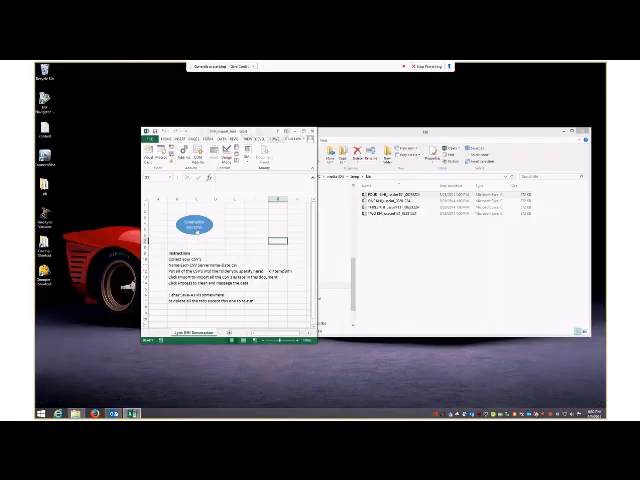
Check the CSV folder path cell, run the Import macro, and maximize the workbook.
click(278, 271)
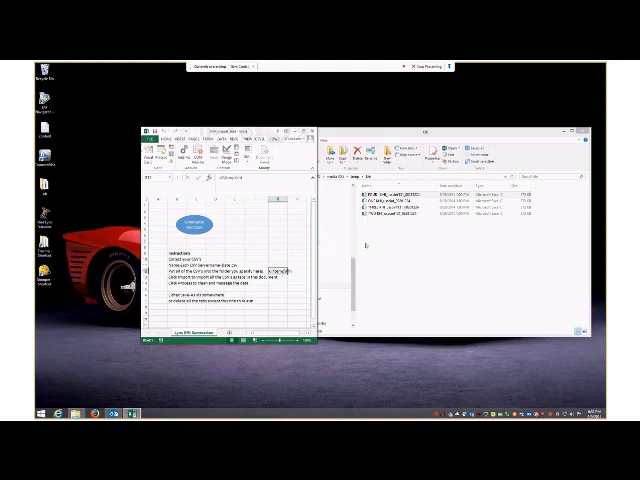
click(369, 195)
click(197, 229)
double_click(226, 132)
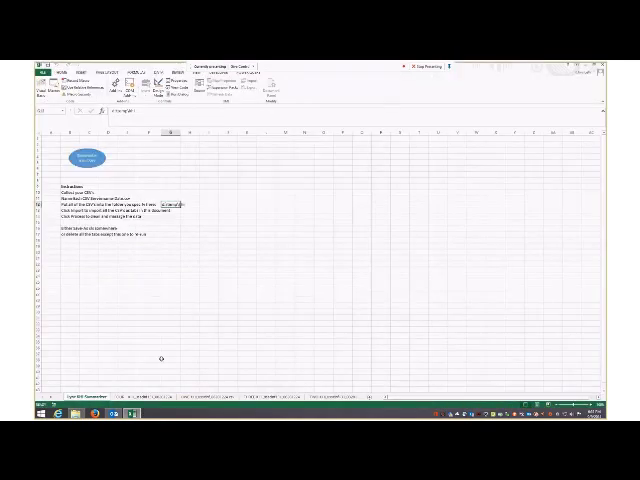
Inspect processor time and other counter rows with AVG/MAX values, ending on the last sheet.
click(133, 396)
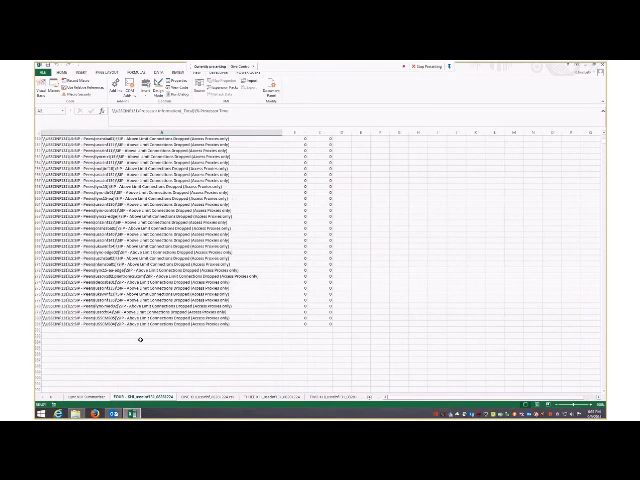
scroll(140, 340, up, 10)
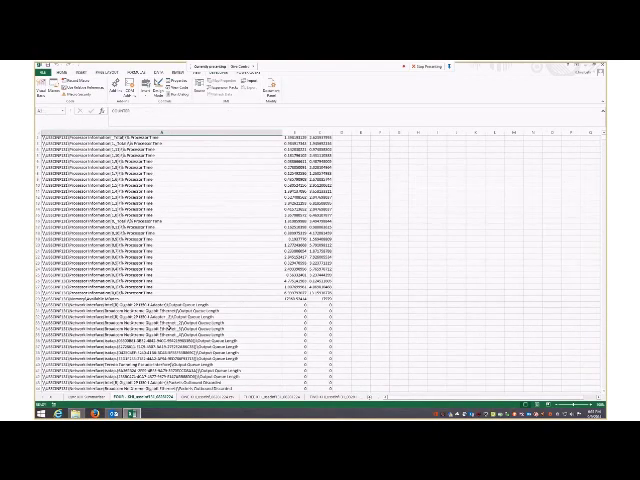
scroll(160, 296, up, 1)
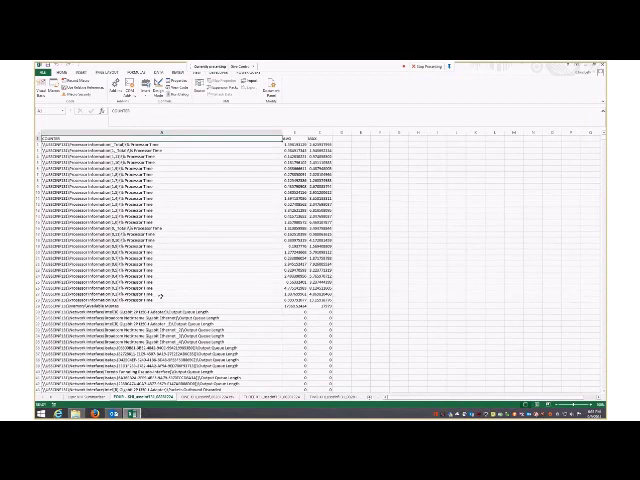
click(293, 168)
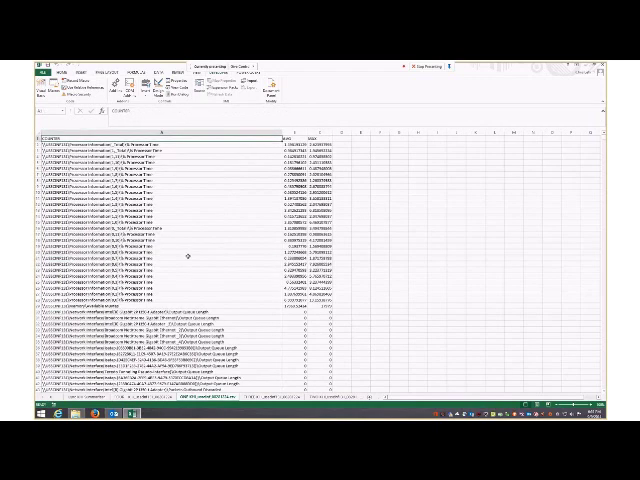
click(187, 258)
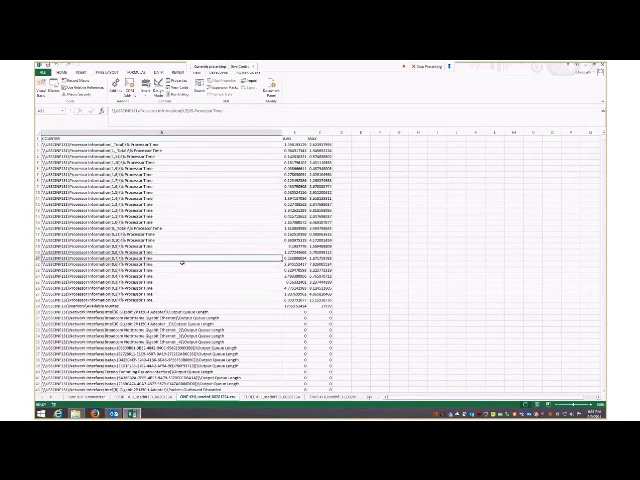
scroll(182, 263, down, 3)
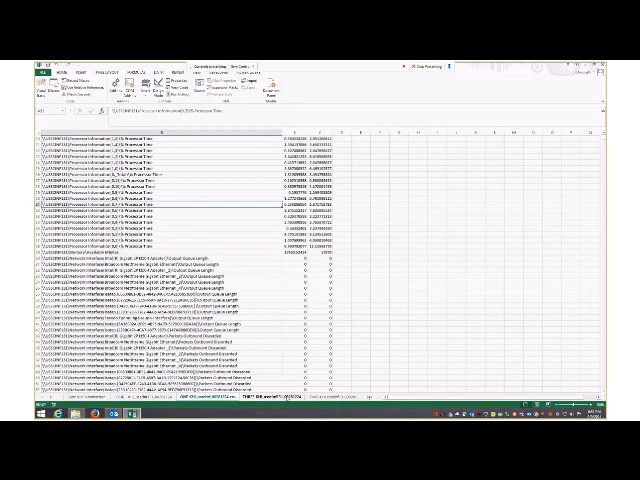
scroll(192, 285, down, 5)
scroll(192, 285, up, 5)
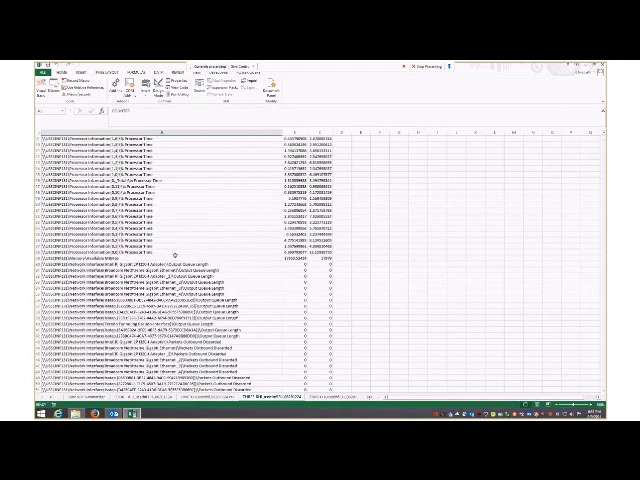
scroll(175, 256, up, 2)
click(171, 266)
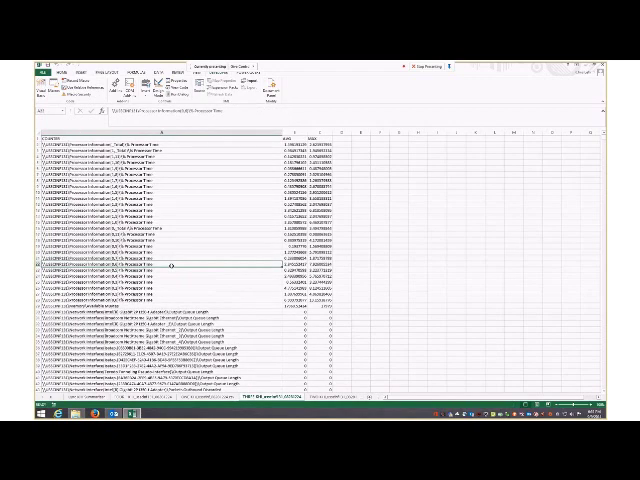
scroll(171, 266, down, 3)
click(243, 398)
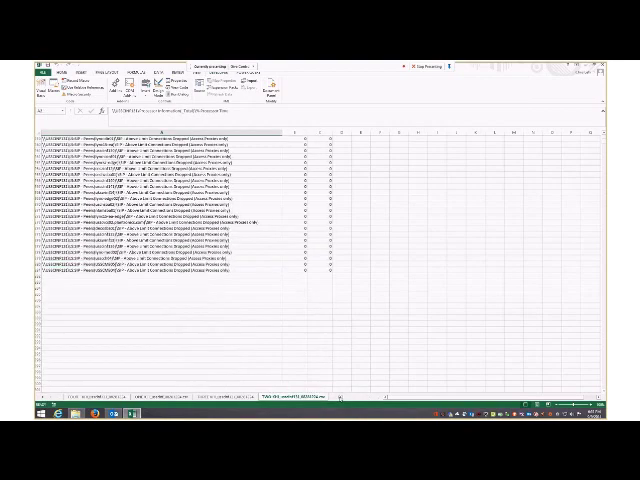